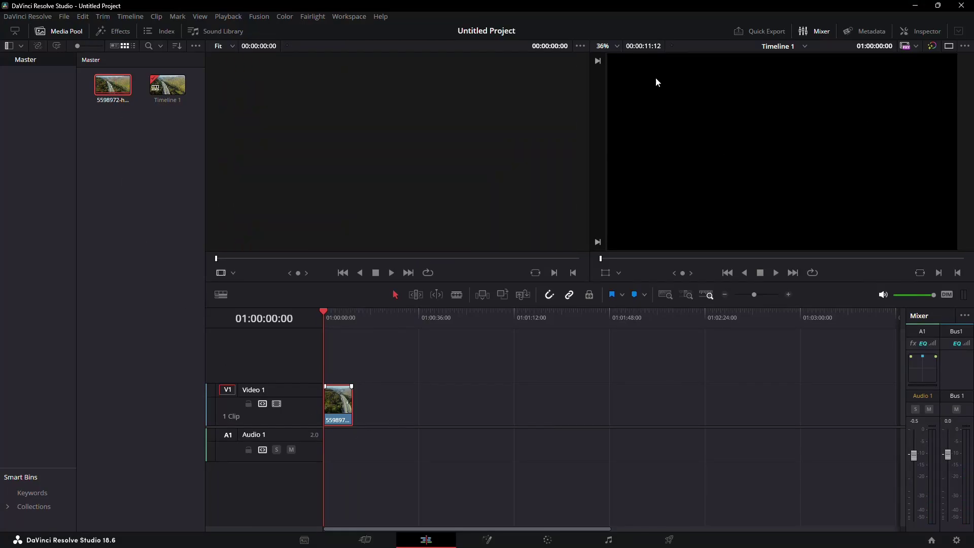
Delete the timeline's only clip, then close Resolve, saving the project as '1'.
left_click(696, 128)
key("Delete")
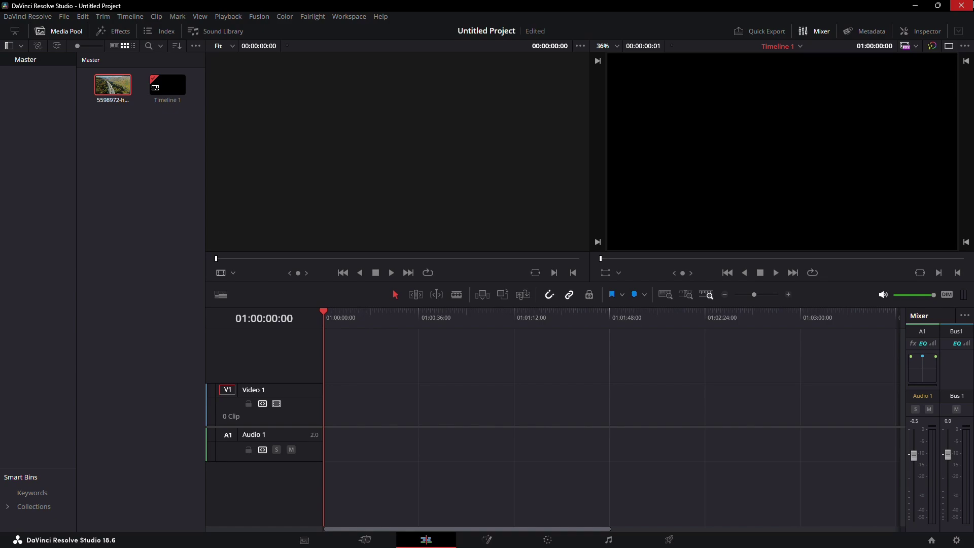
left_click(961, 6)
left_click(574, 306)
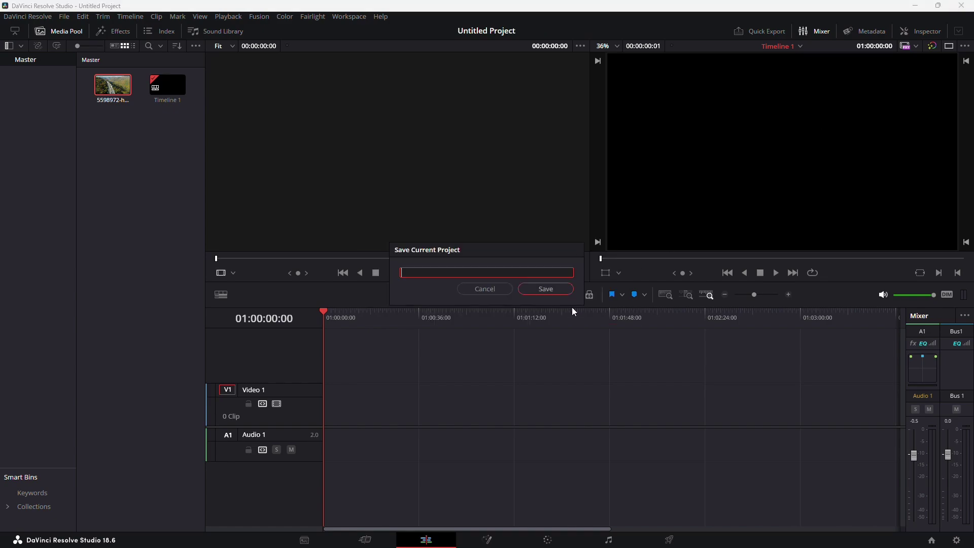
left_click(545, 288)
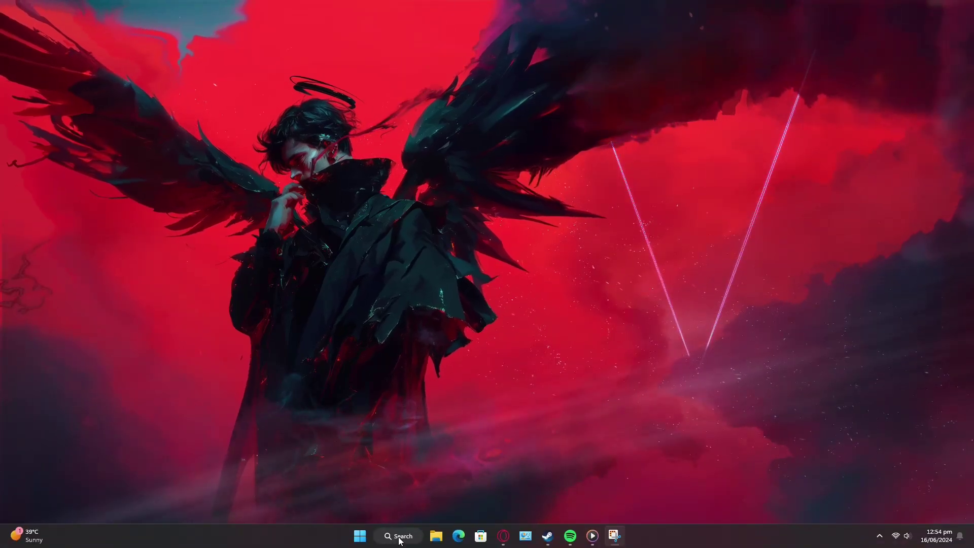
Launch the Settings app from a taskbar search for 'settings'.
left_click(399, 535)
type("settings")
key("Return")
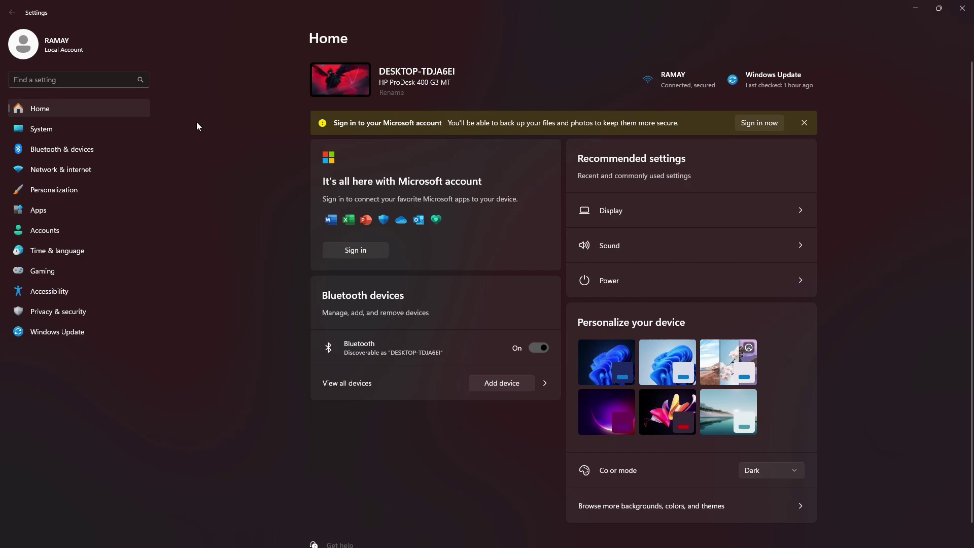
Go to System › Display › Graphics, keeping 'Desktop app' as the app type to add.
left_click(41, 129)
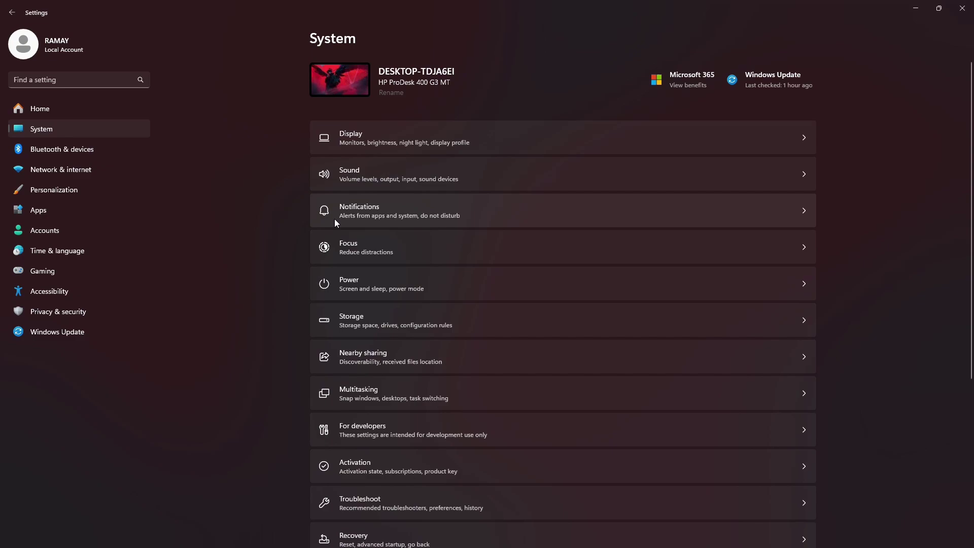
left_click(442, 140)
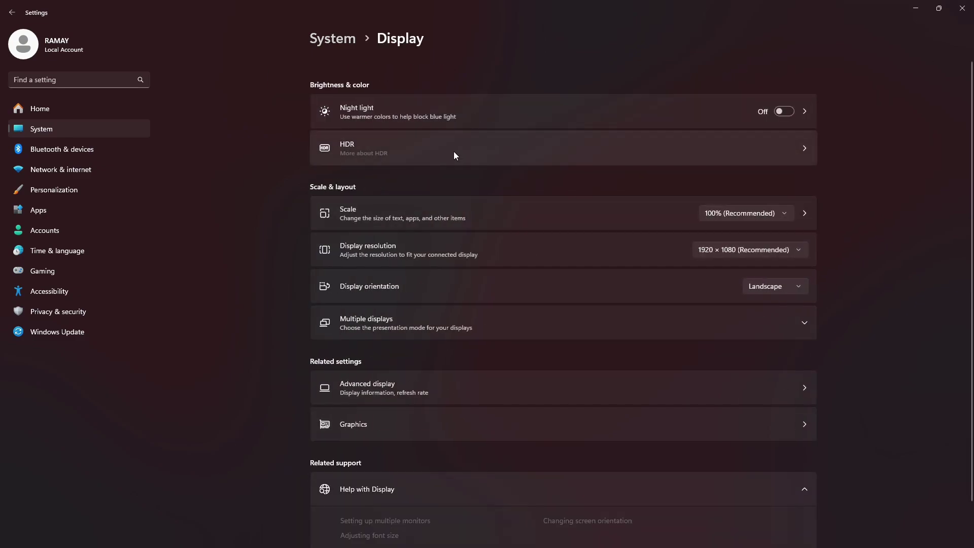
scroll(446, 158, "down", 1)
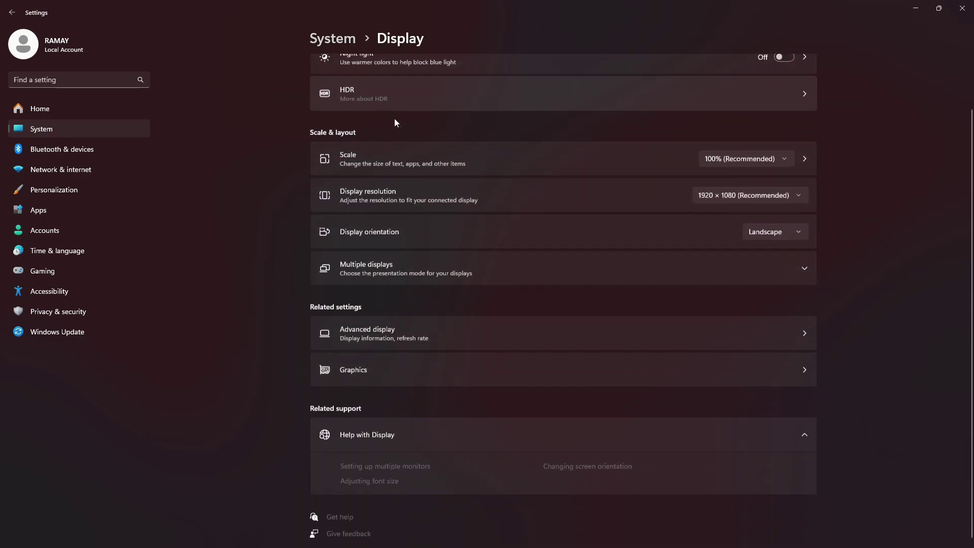
left_click(385, 369)
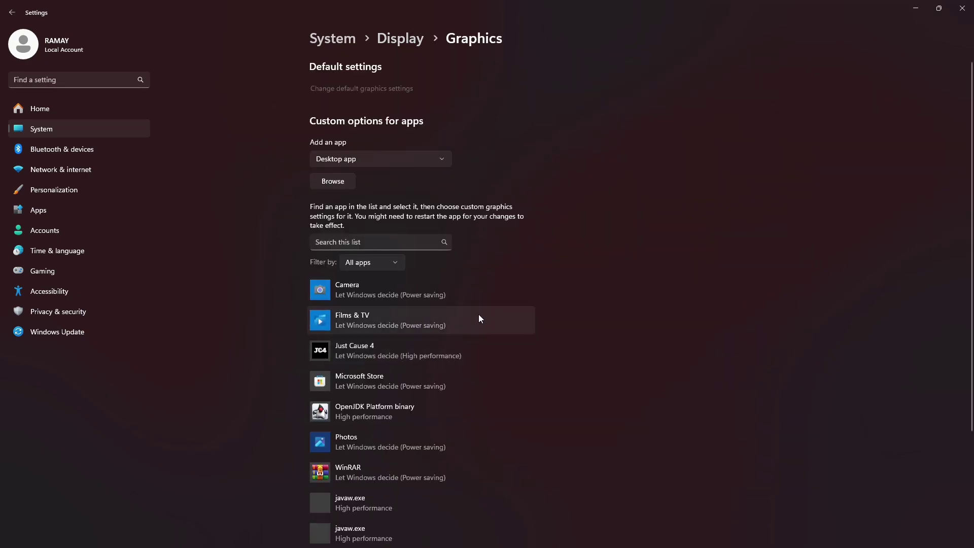
scroll(359, 322, "down", 1)
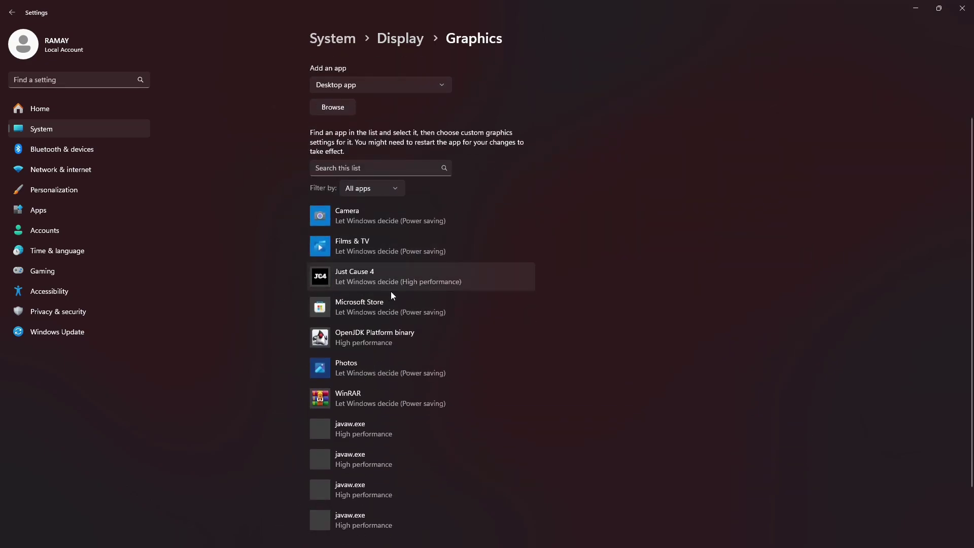
scroll(395, 278, "up", 1)
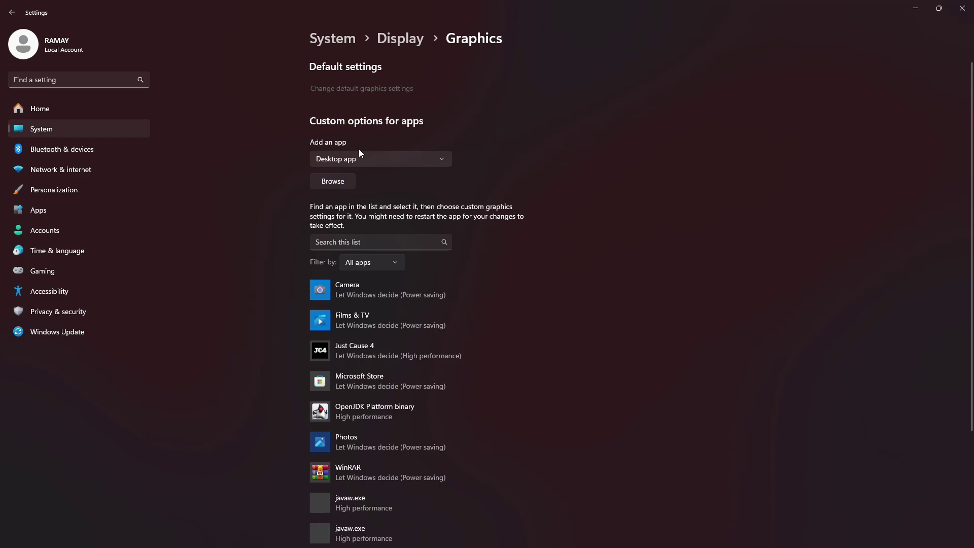
left_click(327, 157)
scroll(327, 157, "down", 1)
scroll(373, 155, "up", 1)
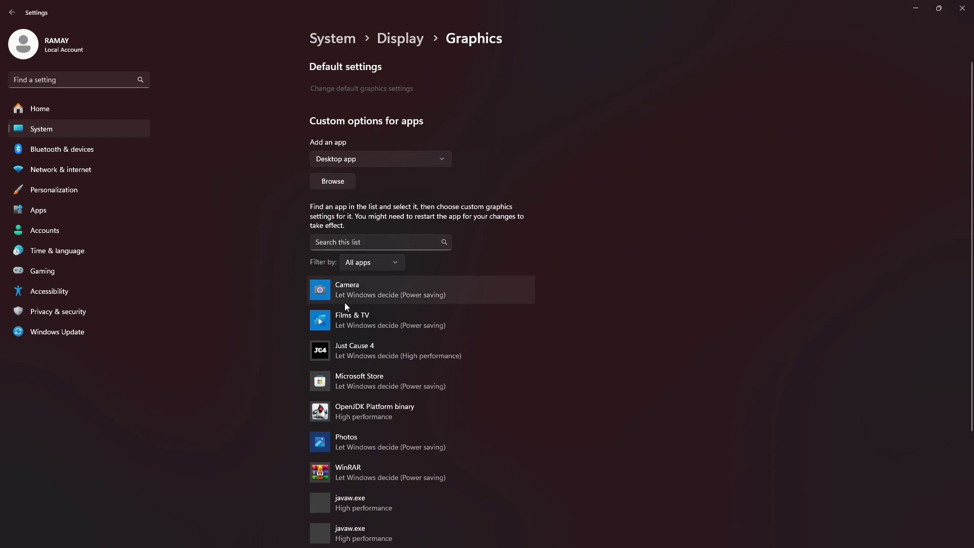
Add Resolve.exe from D:\Softwares\DaVinci Resolve 18 to the graphics app list.
left_click(320, 181)
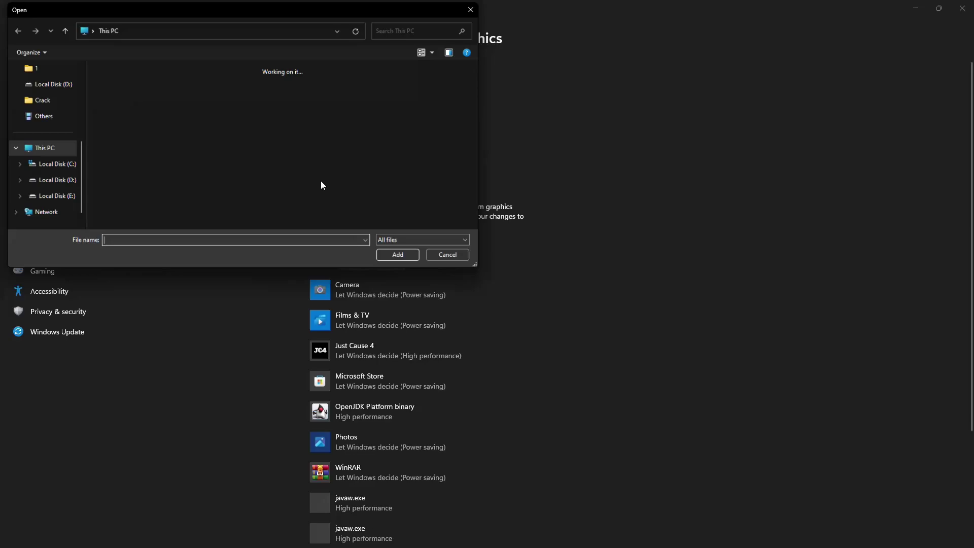
left_click(48, 182)
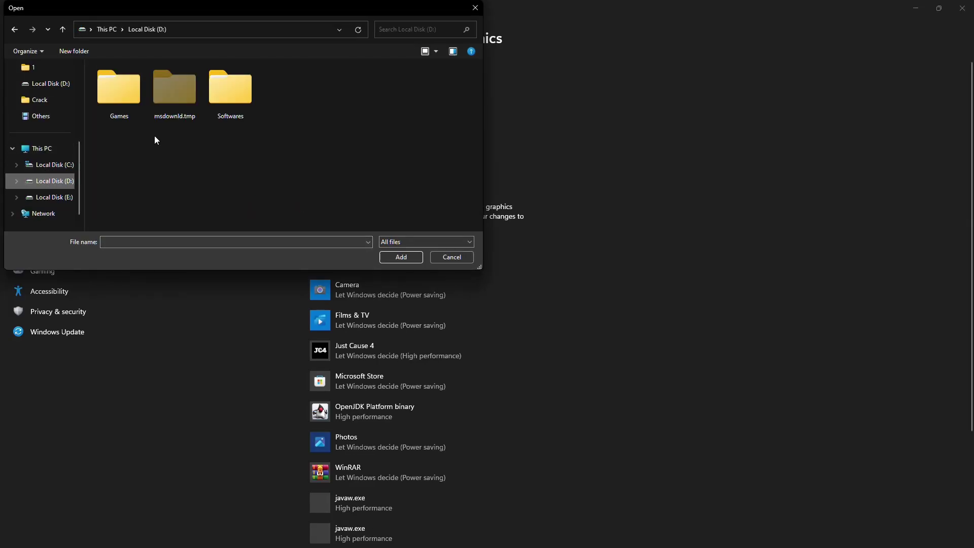
double_click(129, 99)
left_click(14, 29)
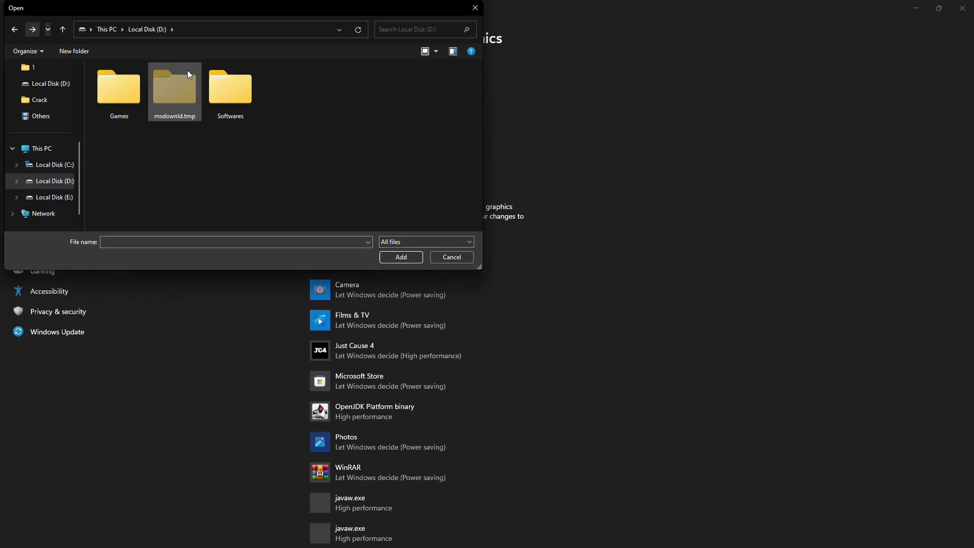
left_click(245, 90)
double_click(245, 89)
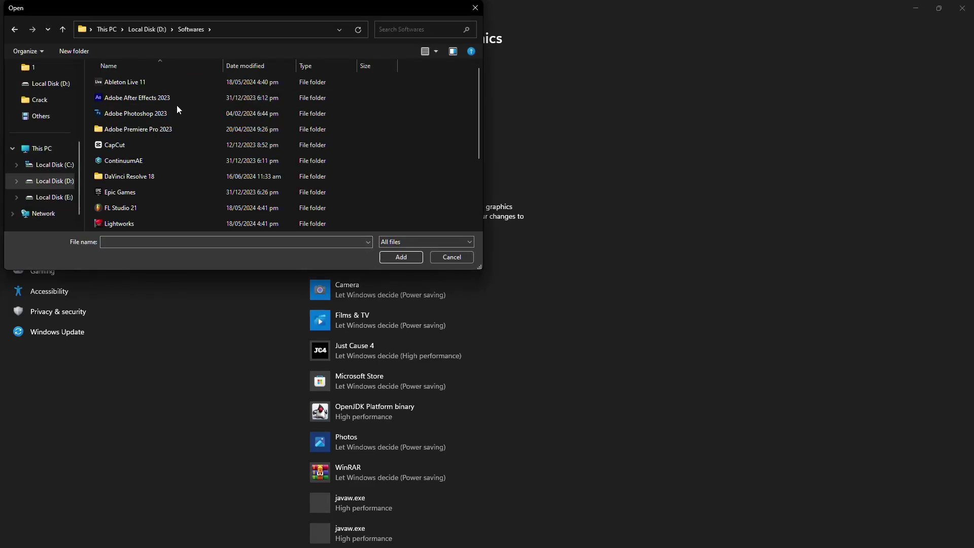
double_click(136, 178)
scroll(211, 199, "down", 3)
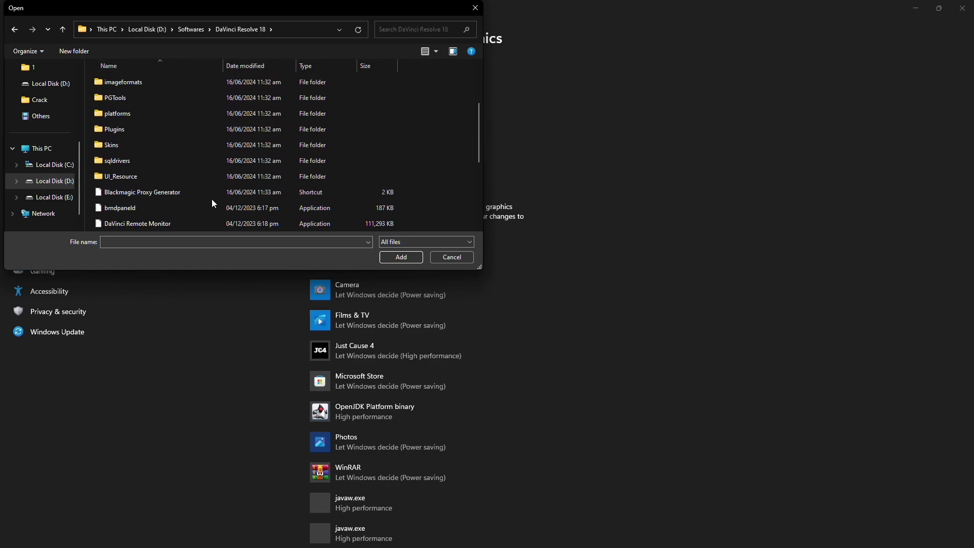
scroll(206, 191, "down", 1)
scroll(126, 204, "down", 1)
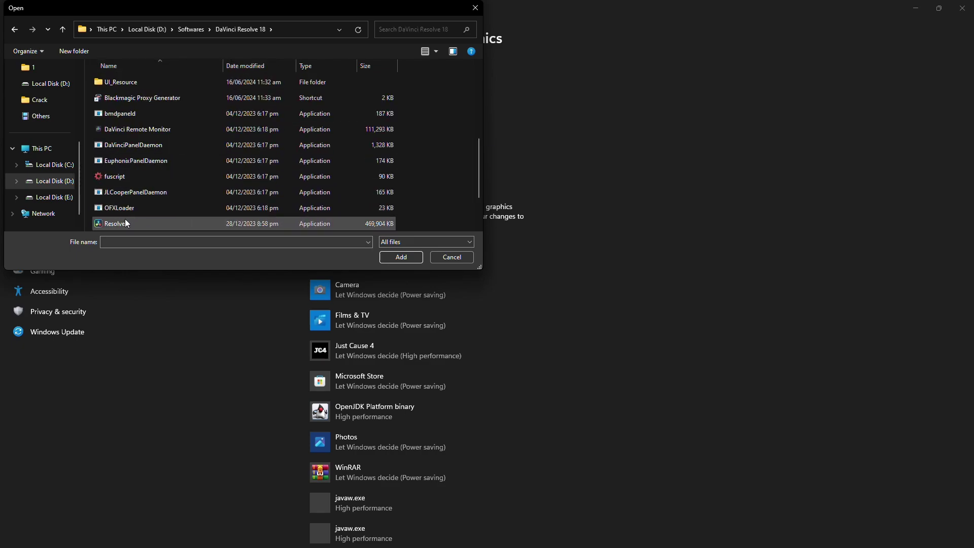
left_click(104, 224)
scroll(131, 218, "down", 1)
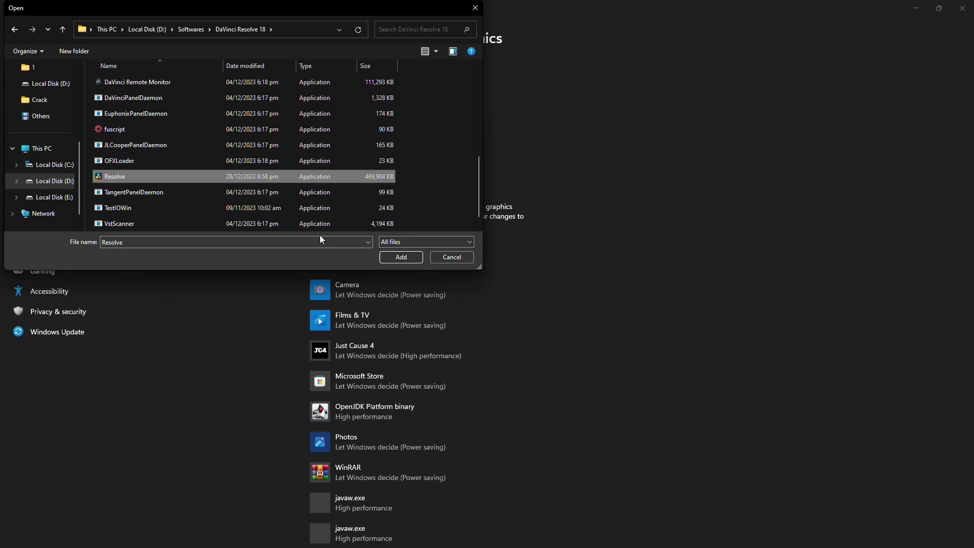
left_click(400, 257)
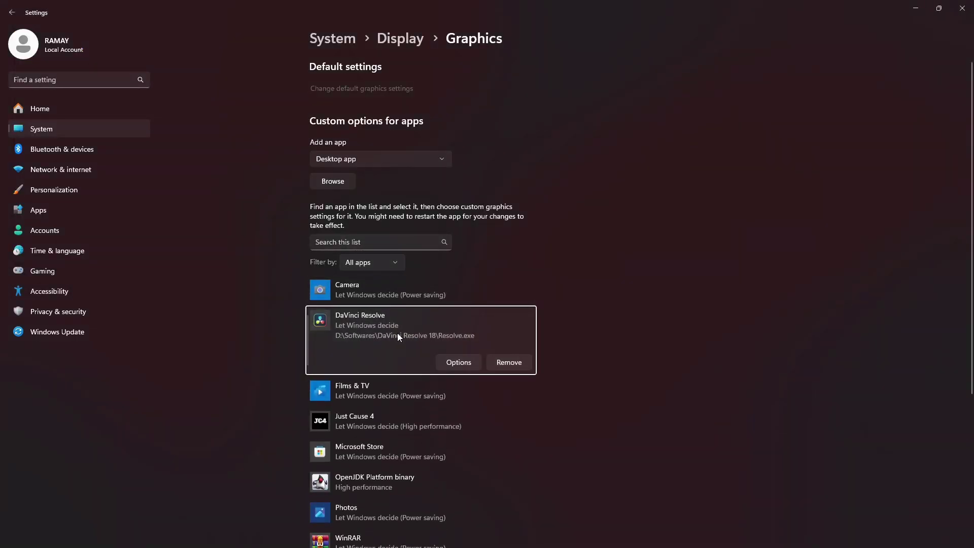
Set DaVinci Resolve's graphics preference to High performance and save it.
left_click(459, 363)
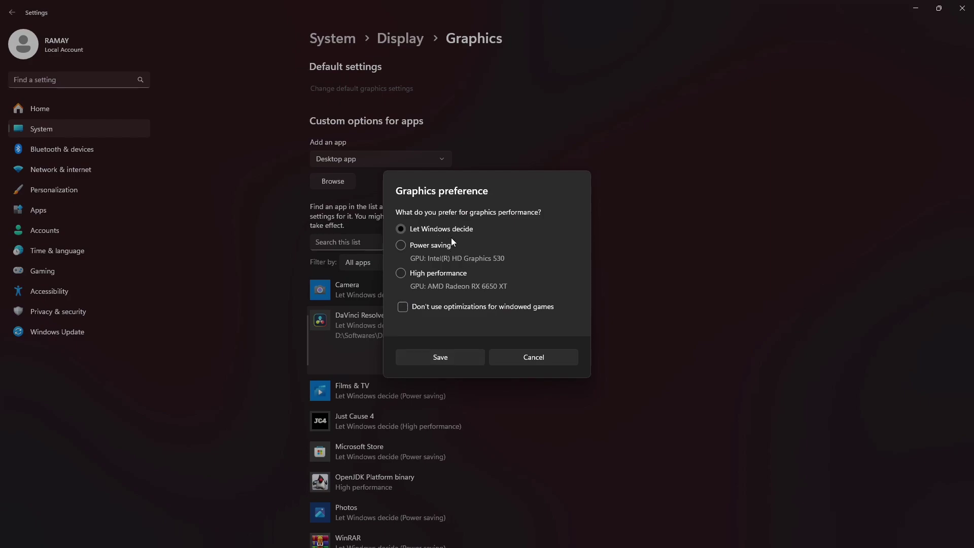
left_click(405, 275)
left_click(440, 357)
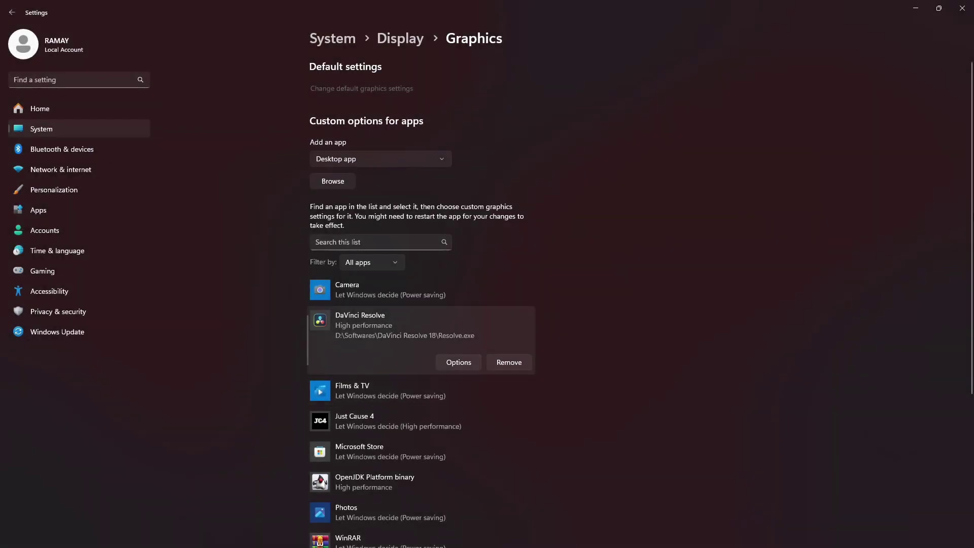